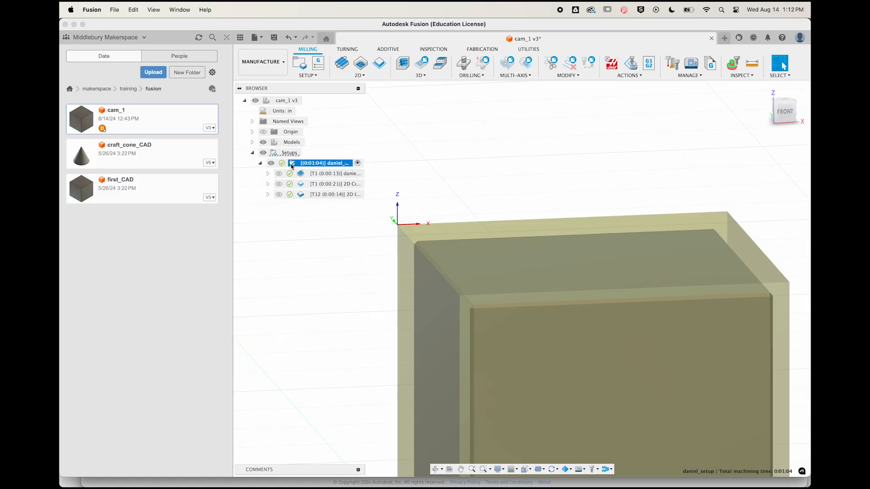
- Duplicate the existing machining setup, expand the copy's operations, and widen the browser to show the full names
{"action": "right_click", "coordinate": [304, 107]}
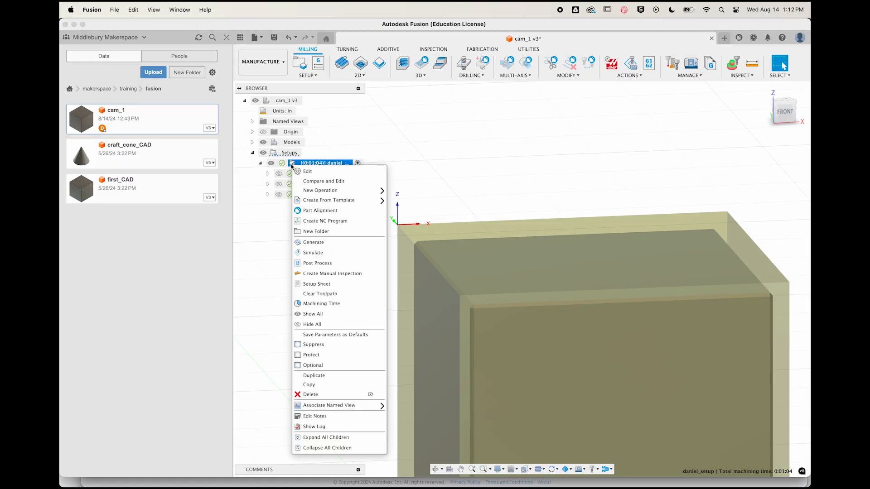
{"action": "left_click", "coordinate": [312, 376]}
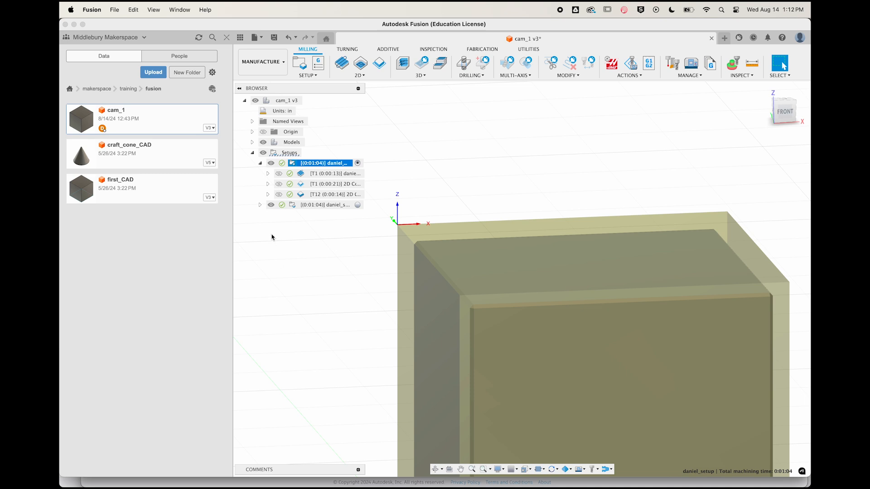
{"action": "left_click", "coordinate": [260, 205]}
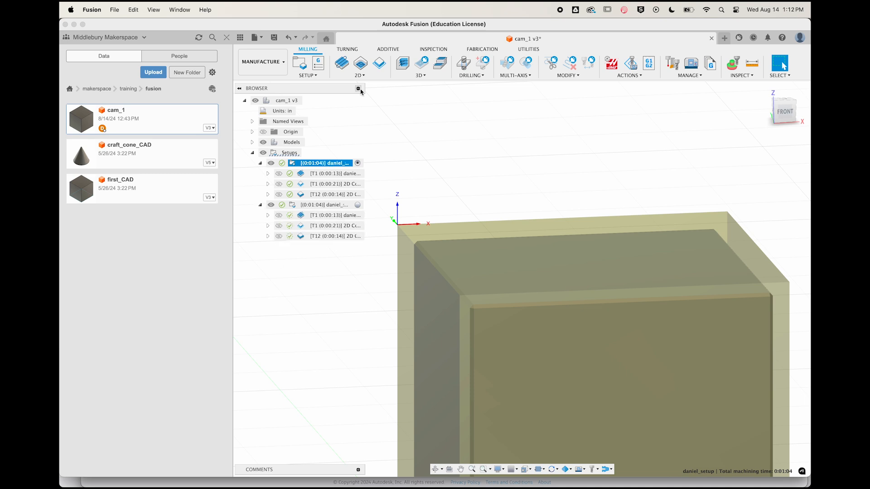
{"action": "left_click_drag", "start_coordinate": [366, 90], "coordinate": [402, 93]}
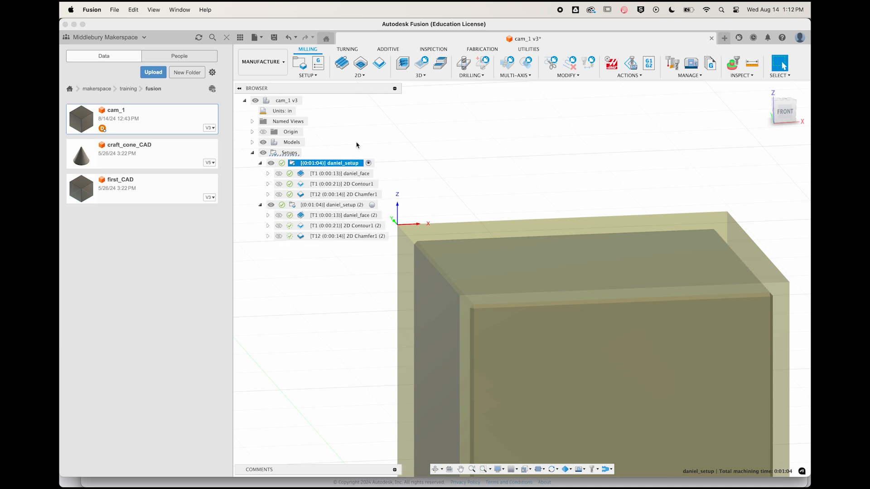
- Rename the original setup face_the_top and its duplicate contour_the_sides_and_chamfer_the_top
{"action": "double_click", "coordinate": [338, 163]}
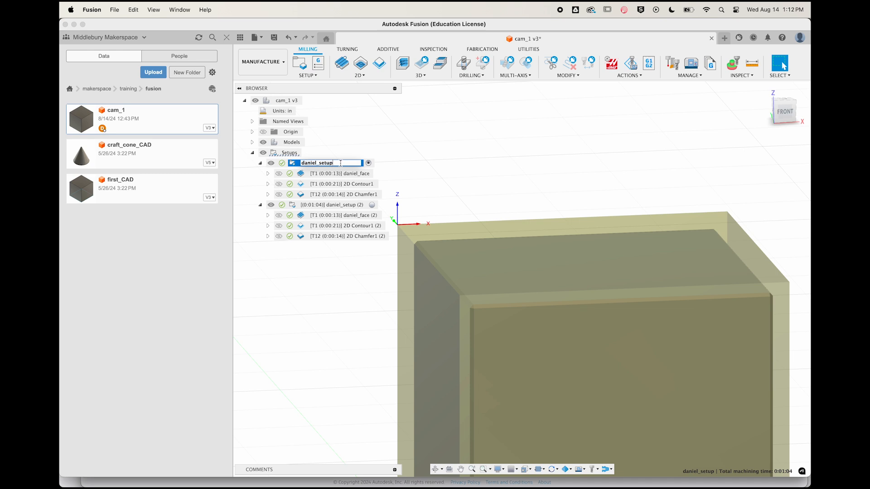
{"action": "type", "text": "face_the_top"}
{"action": "key", "text": "Return"}
{"action": "double_click", "coordinate": [293, 205]}
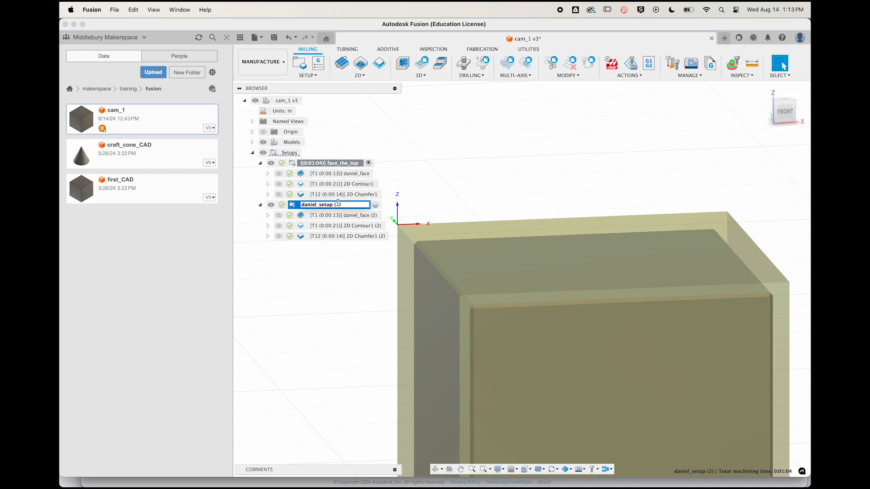
{"action": "type", "text": "contour_the_sides_and_chamfer"}
{"action": "key", "text": "Return"}
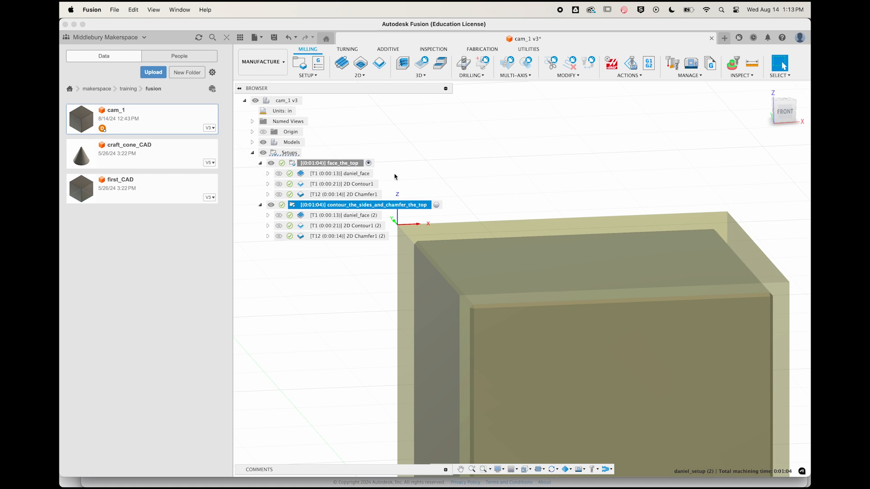
- Delete 2D Contour1 and 2D Chamfer1 from the face_the_top setup, and delete the facing operation from the contour_the_sides_and_chamfer_the_top setup
{"action": "left_click", "coordinate": [326, 184]}
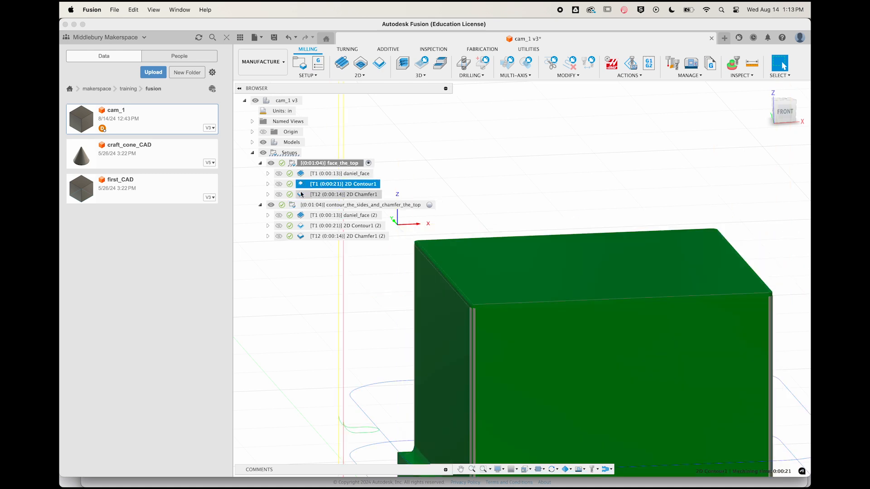
{"action": "left_click", "coordinate": [302, 195], "text": "shift"}
{"action": "right_click", "coordinate": [303, 195]}
{"action": "left_click", "coordinate": [321, 381]}
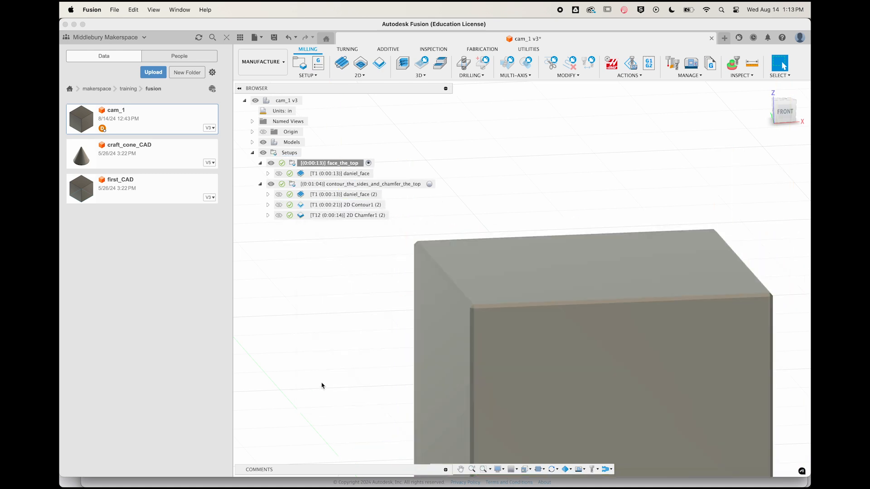
{"action": "right_click", "coordinate": [301, 194]}
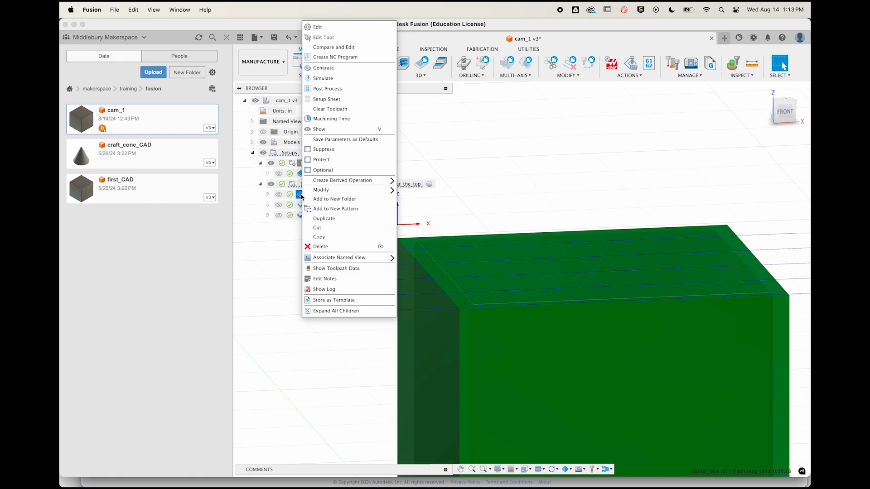
{"action": "left_click", "coordinate": [319, 247]}
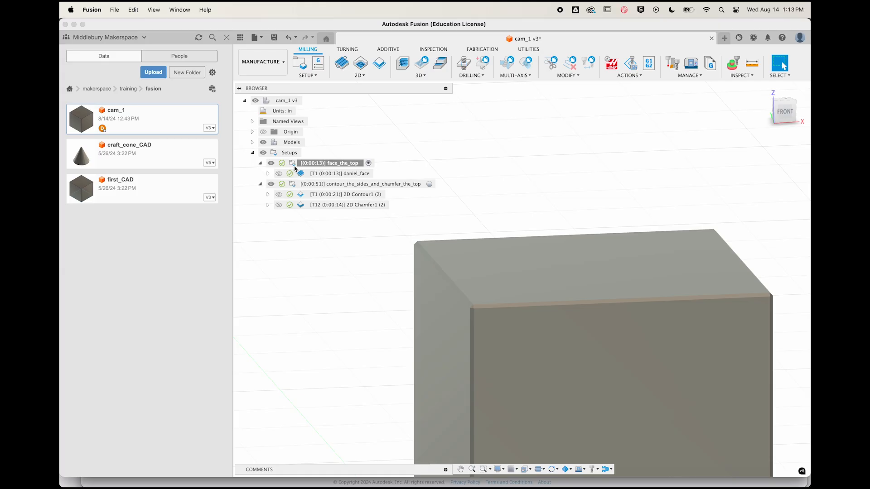
- Set the stock top offset of the contour_the_sides_and_chamfer_the_top setup to 0.0 in
{"action": "left_click", "coordinate": [296, 163]}
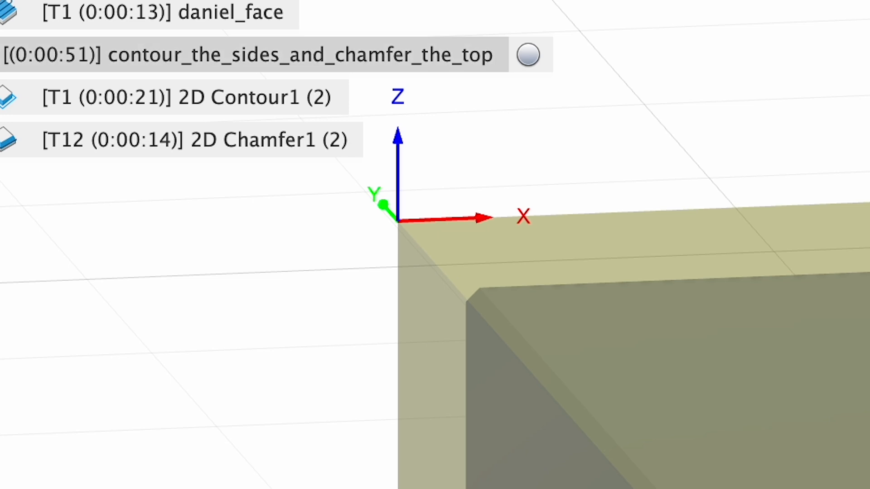
{"action": "left_click", "coordinate": [249, 55]}
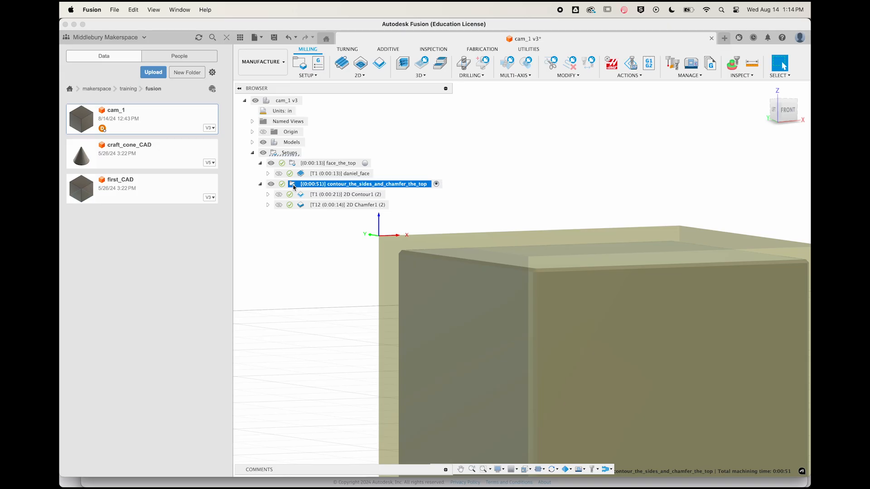
{"action": "double_click", "coordinate": [294, 187]}
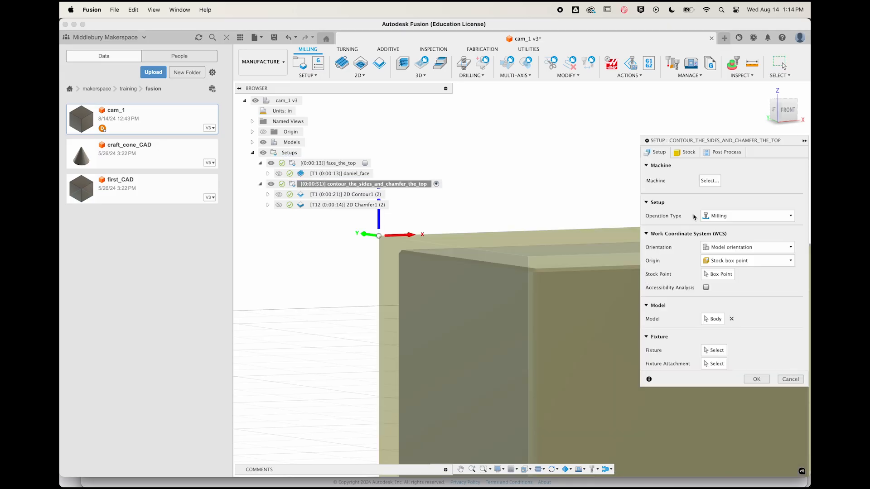
{"action": "left_click", "coordinate": [685, 152]}
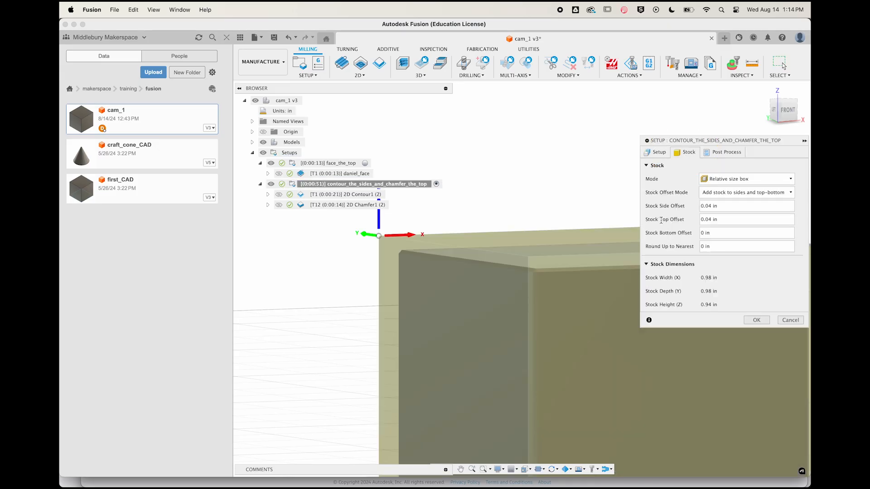
{"action": "left_click", "coordinate": [661, 220]}
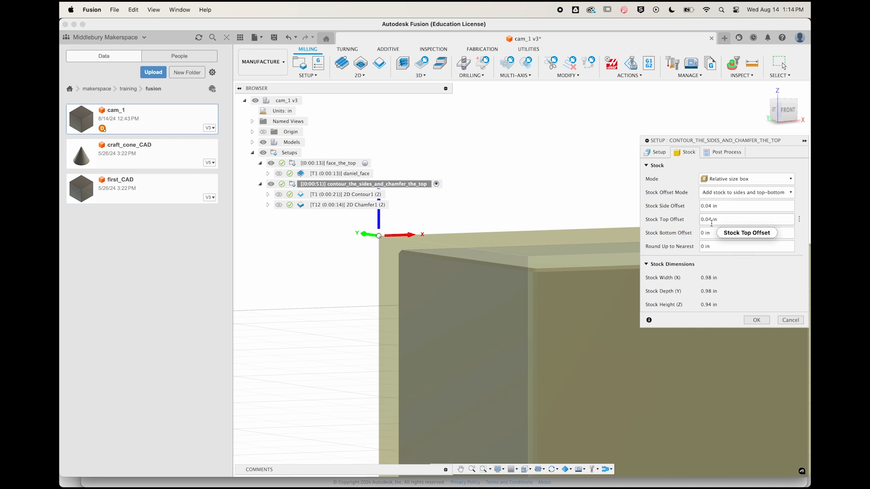
{"action": "left_click", "coordinate": [711, 222]}
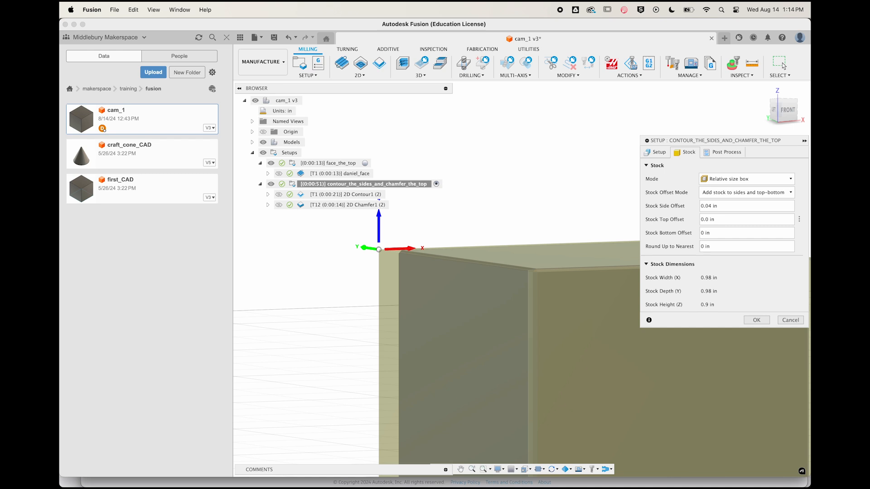
{"action": "scroll", "coordinate": [567, 223], "scroll_direction": "up", "scroll_amount": 8, "text": "shift"}
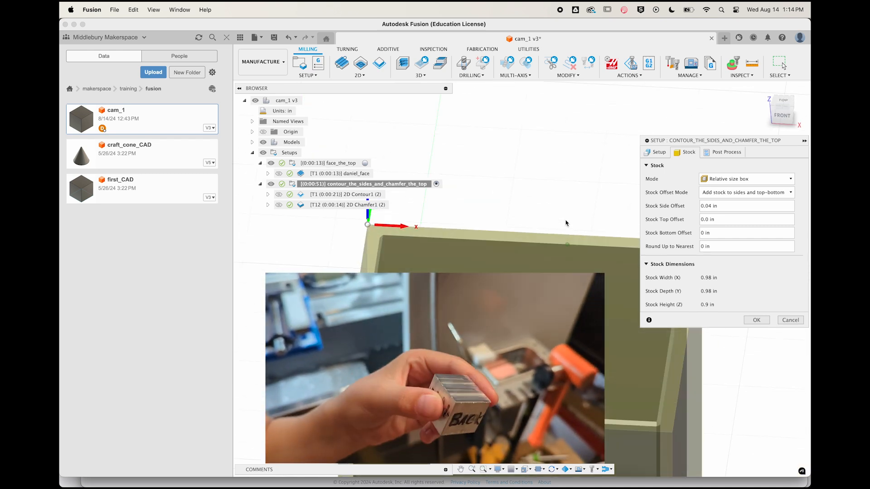
{"action": "scroll", "coordinate": [566, 222], "scroll_direction": "left", "scroll_amount": 5, "text": "shift"}
{"action": "scroll", "coordinate": [566, 223], "scroll_direction": "right", "scroll_amount": 5, "text": "shift"}
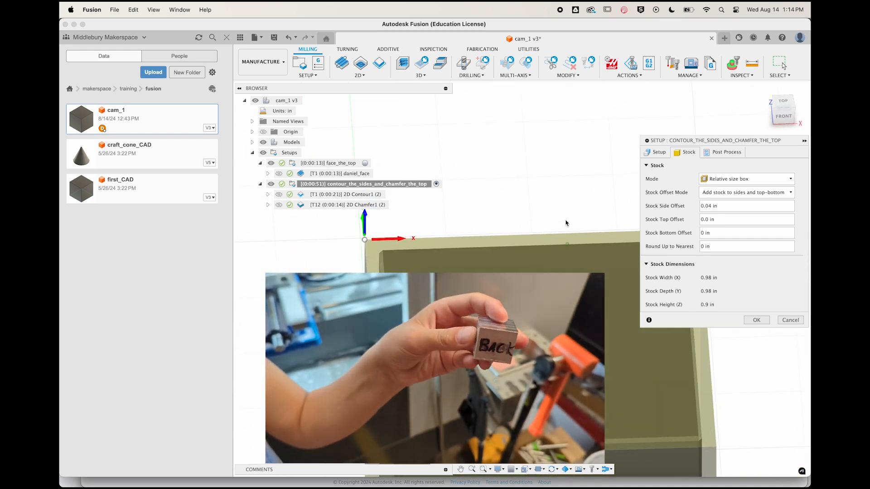
{"action": "scroll", "coordinate": [566, 223], "scroll_direction": "down", "scroll_amount": 5, "text": "shift"}
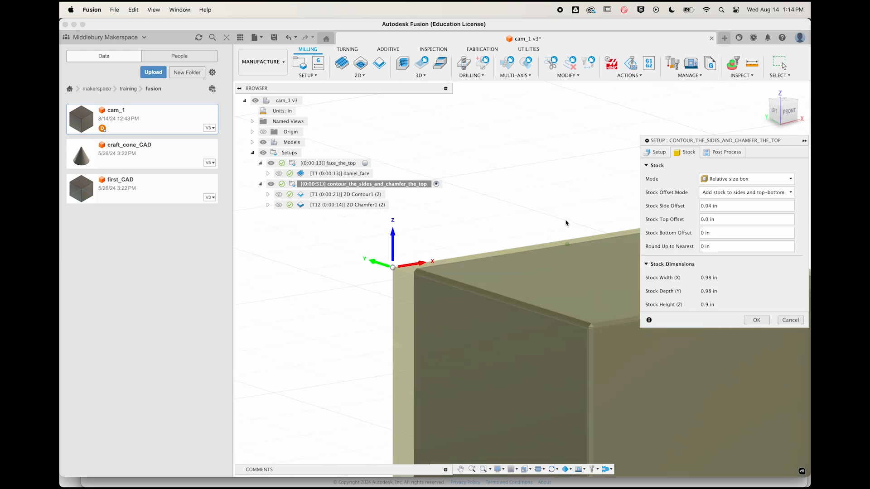
{"action": "scroll", "coordinate": [566, 224], "scroll_direction": "up", "scroll_amount": 5, "text": "shift"}
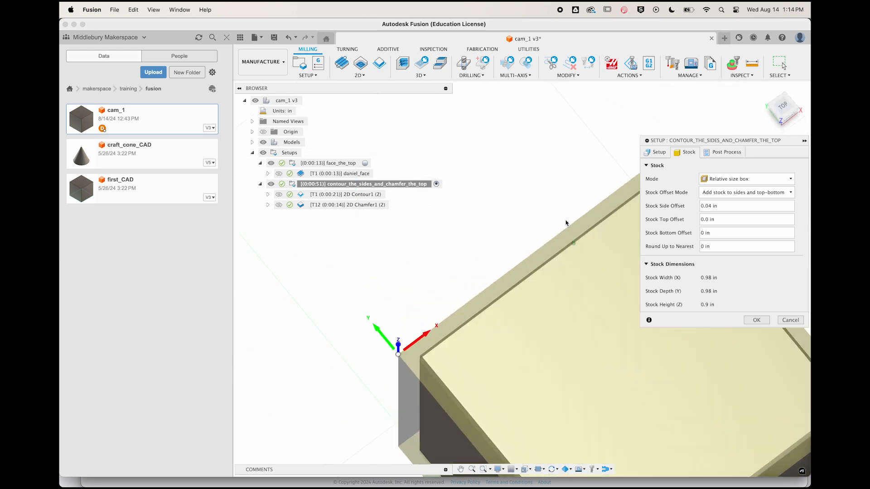
{"action": "key", "text": "BackSpace"}
{"action": "type", "text": "2"}
{"action": "key", "text": "BackSpace"}
{"action": "type", "text": "1"}
- Simulate the contour_the_sides_and_chamfer_the_top setup through its contour and chamfer toolpaths, and exit the simulation
{"action": "left_click", "coordinate": [629, 77]}
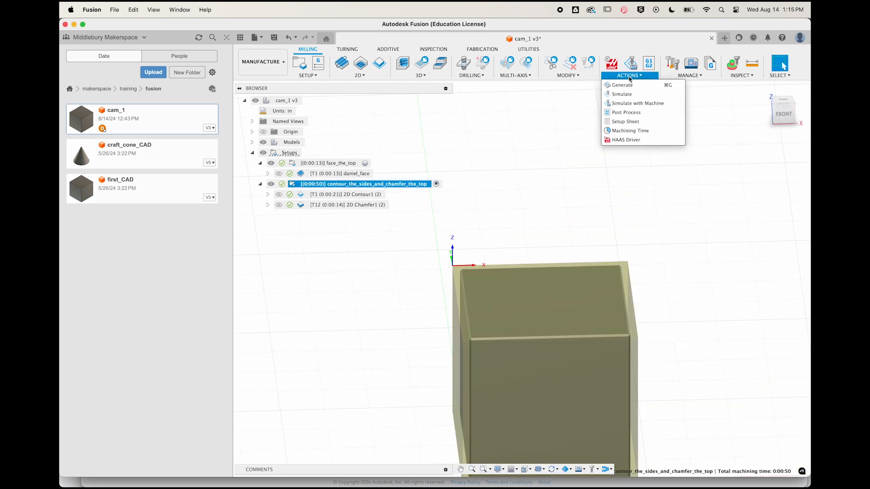
{"action": "left_click", "coordinate": [622, 93]}
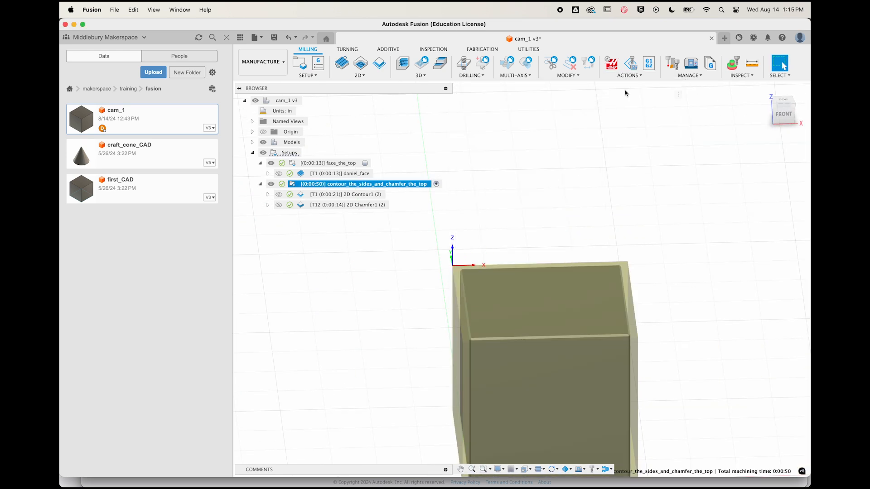
{"action": "left_click_drag", "start_coordinate": [352, 481], "coordinate": [809, 481]}
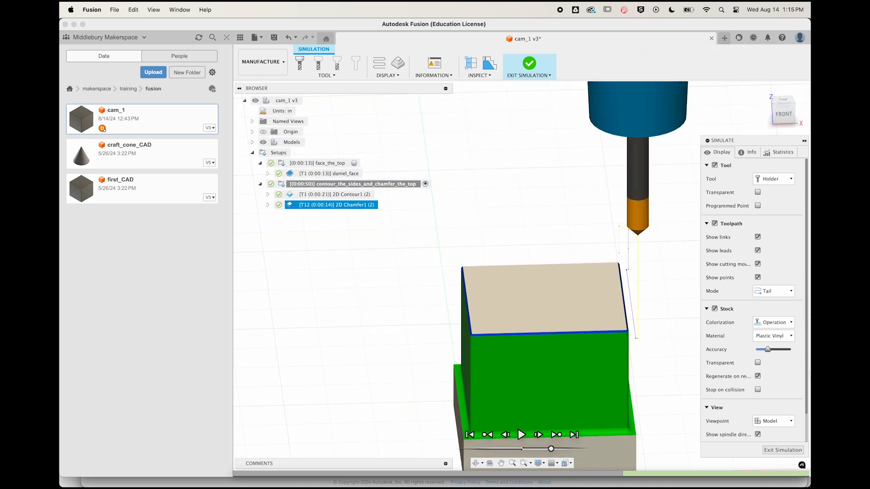
{"action": "left_click", "coordinate": [783, 450]}
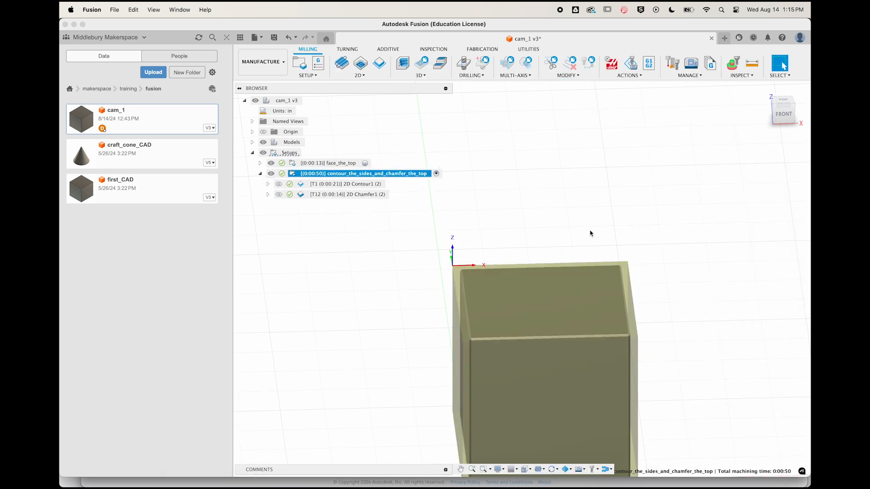
- Post-process the contour_the_sides_and_chamfer_the_top setup as an NC program with name/number 1002
{"action": "left_click", "coordinate": [650, 63]}
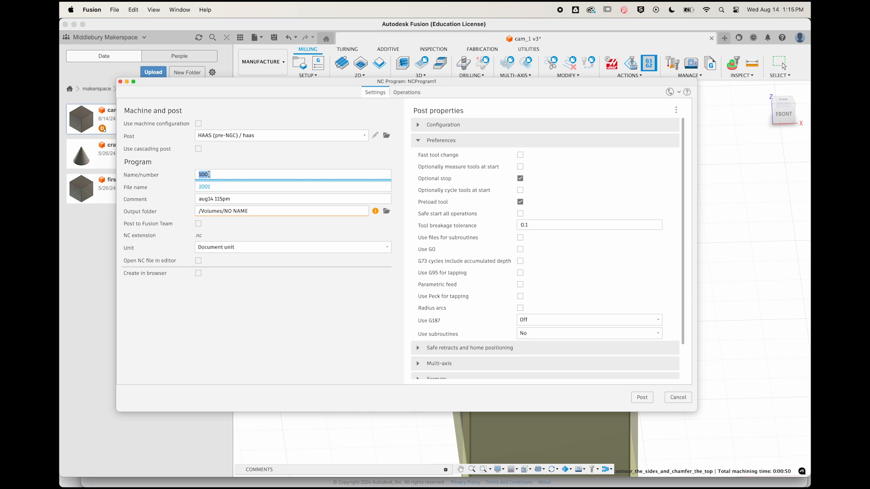
{"action": "left_click", "coordinate": [221, 176]}
{"action": "key", "text": "BackSpace"}
{"action": "type", "text": "2"}
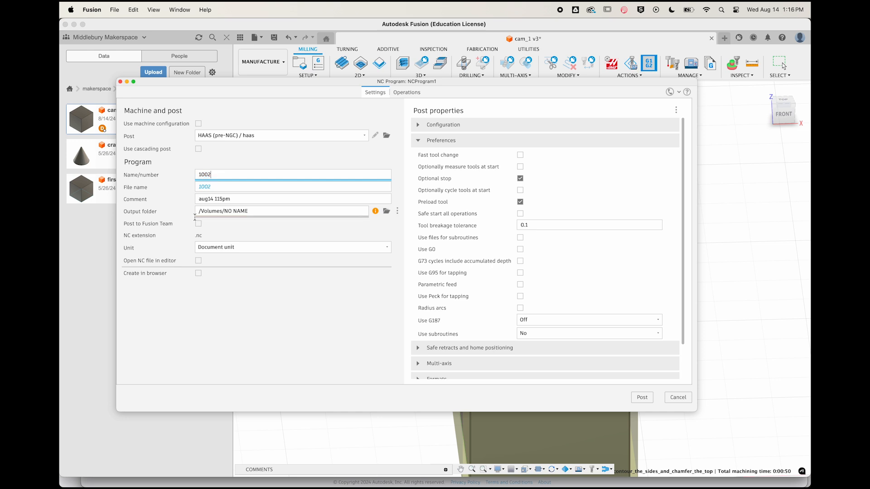
{"action": "left_click", "coordinate": [648, 399]}
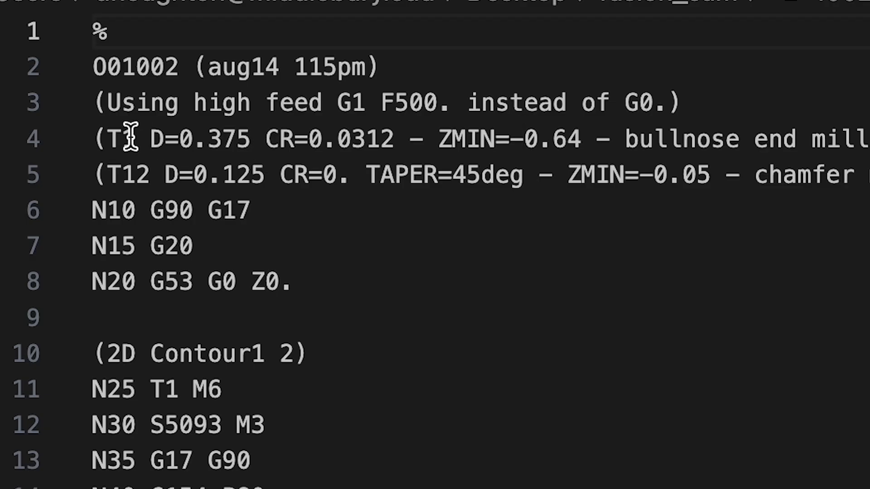
- Check the tool numbers and ZMIN depths listed in the header comments of 1002.nc in the code editor
{"action": "double_click", "coordinate": [290, 98]}
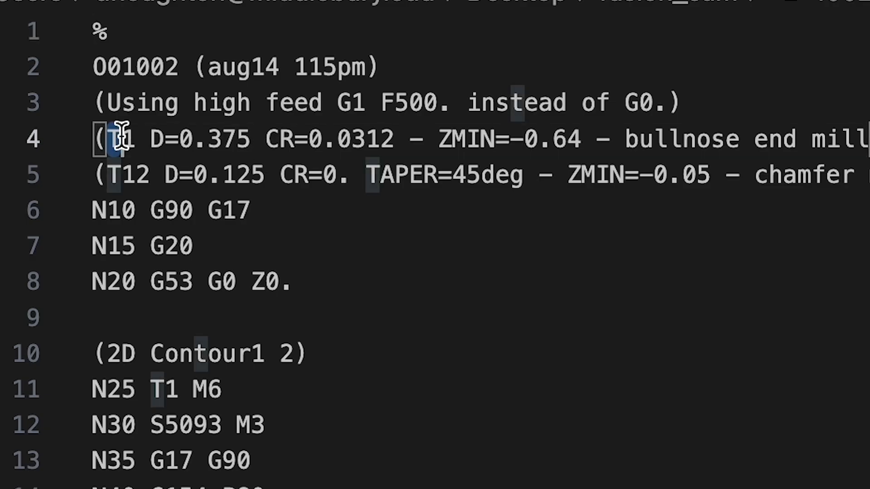
{"action": "left_click_drag", "start_coordinate": [109, 177], "coordinate": [149, 177]}
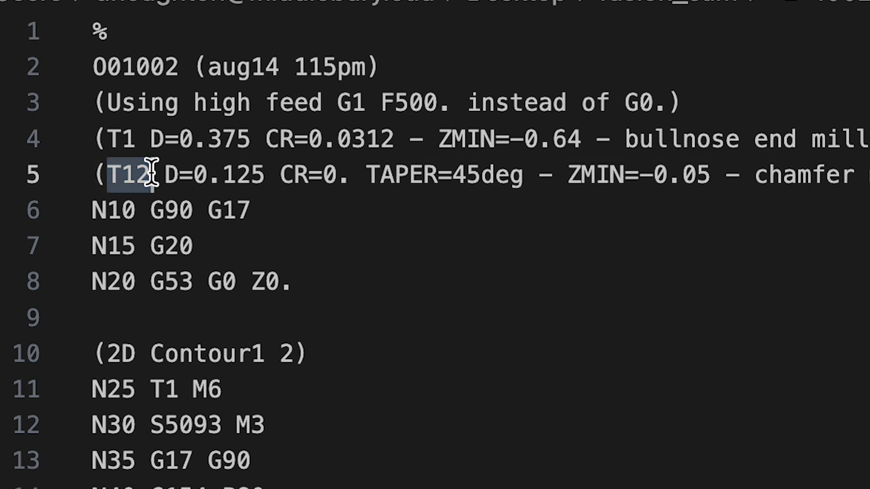
{"action": "left_click", "coordinate": [152, 177]}
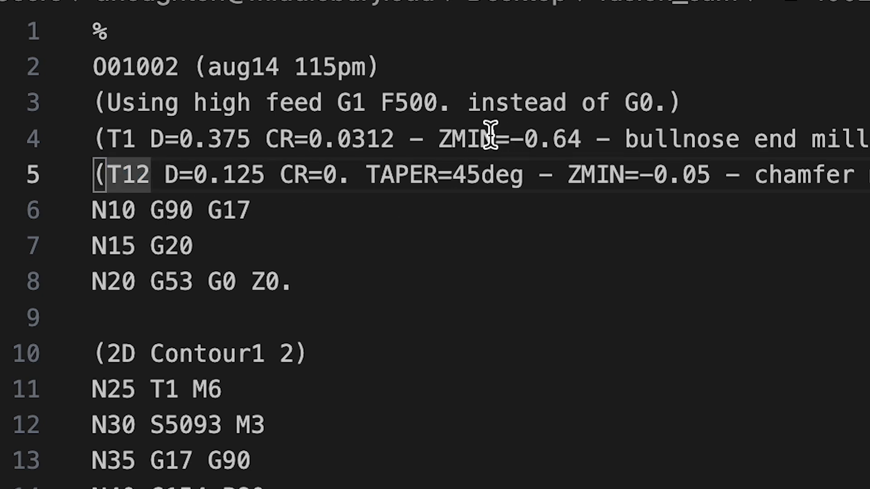
{"action": "left_click_drag", "start_coordinate": [444, 137], "coordinate": [560, 138]}
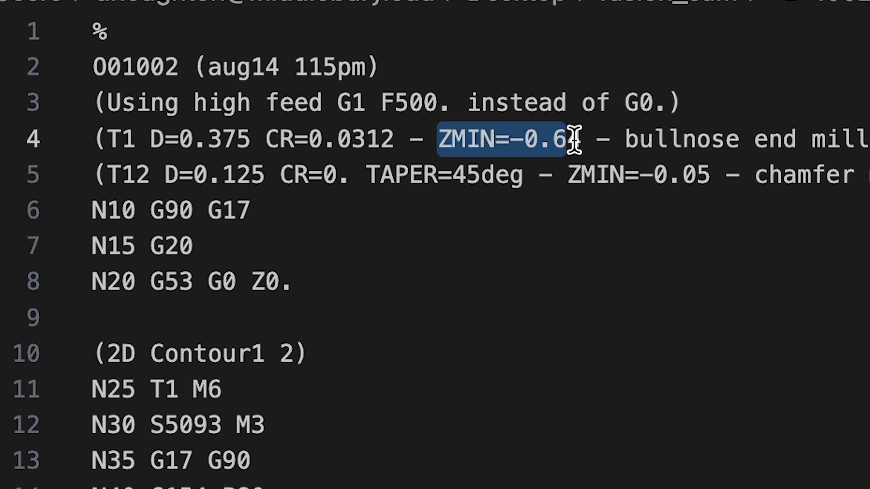
{"action": "left_click", "coordinate": [574, 138]}
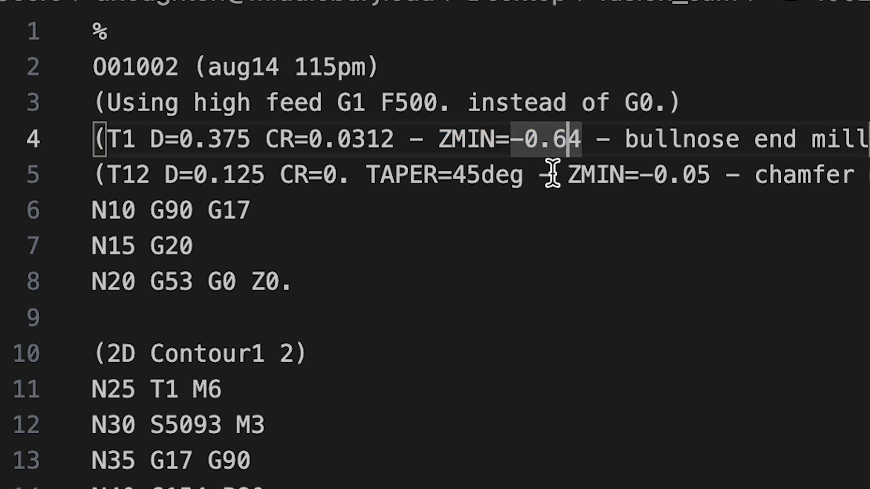
{"action": "left_click_drag", "start_coordinate": [568, 175], "coordinate": [700, 175]}
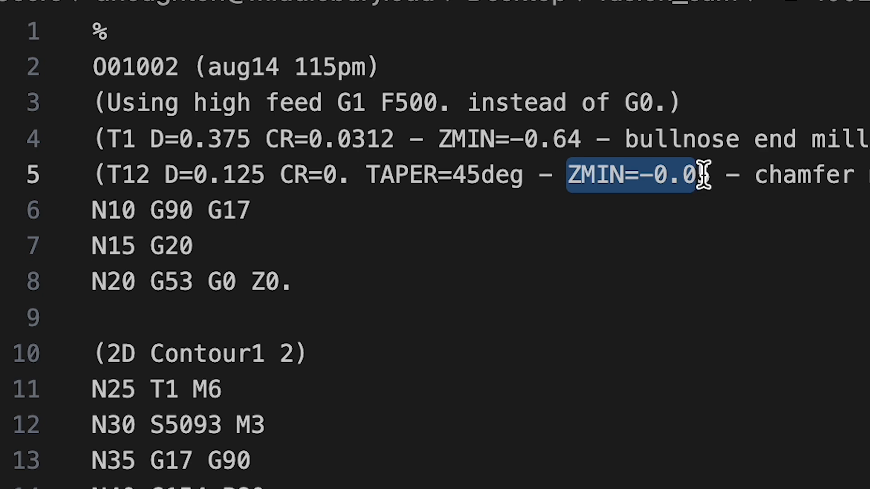
{"action": "left_click", "coordinate": [707, 174]}
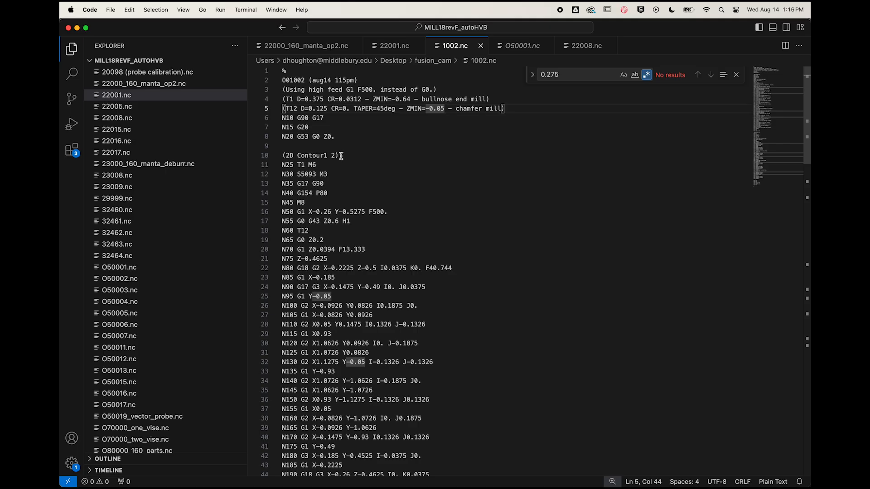
- Examine the operation name comments above the contour and chamfer sections of 1002.nc
{"action": "left_click_drag", "start_coordinate": [341, 155], "coordinate": [281, 156]}
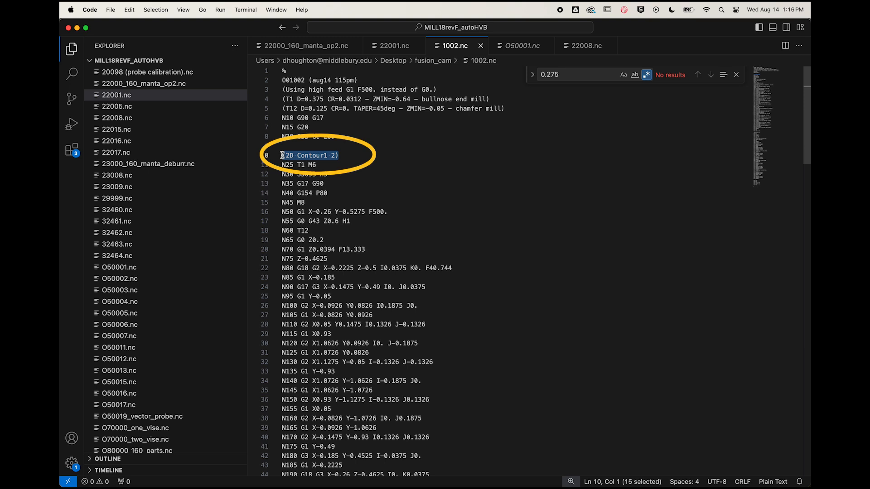
{"action": "scroll", "coordinate": [358, 204], "scroll_direction": "down", "scroll_amount": 15}
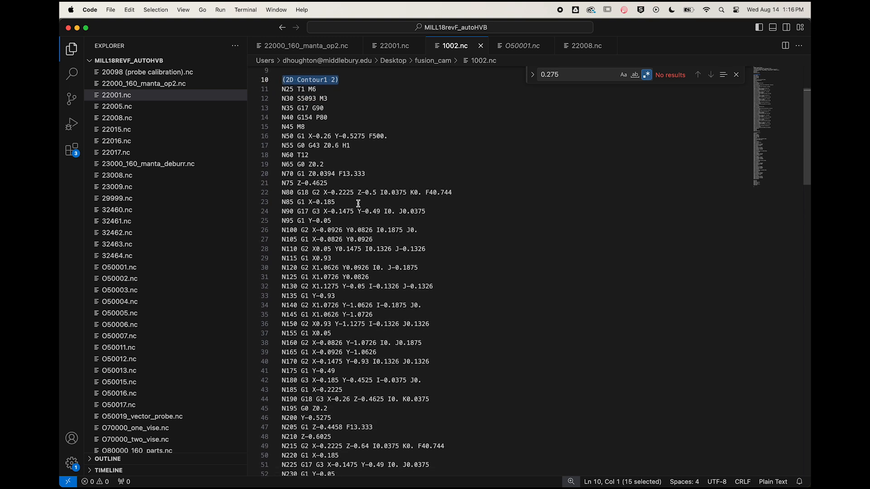
{"action": "scroll", "coordinate": [358, 203], "scroll_direction": "down", "scroll_amount": 3}
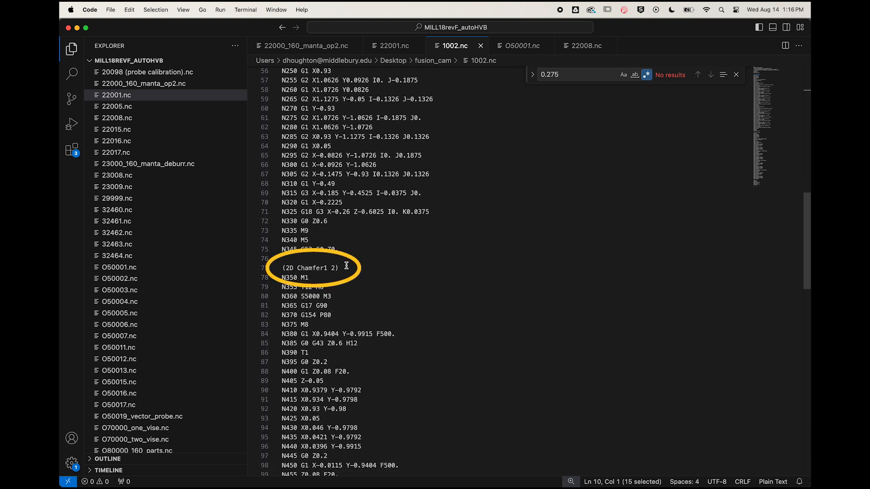
{"action": "left_click_drag", "start_coordinate": [340, 268], "coordinate": [282, 268]}
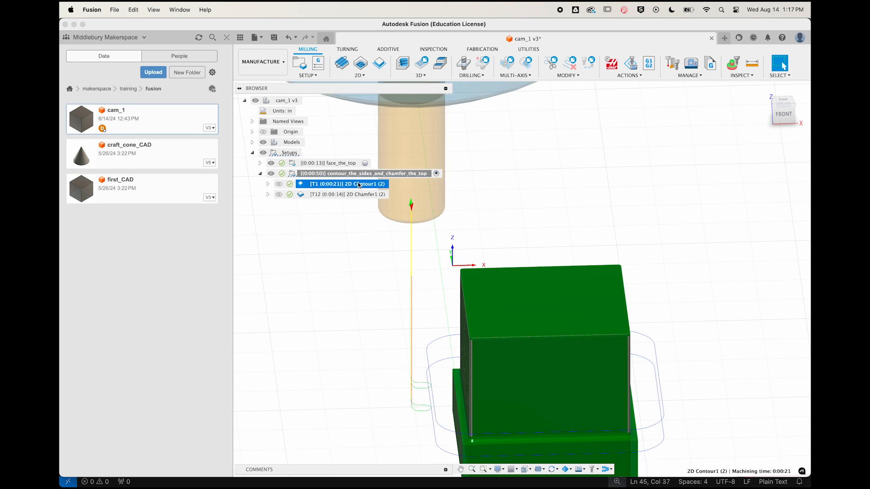
- In Fusion, rename 2D Contour1 (2) as contour_the_sides and 2D Chamfer1 (2) as chamfer_the_top
{"action": "left_click", "coordinate": [358, 184]}
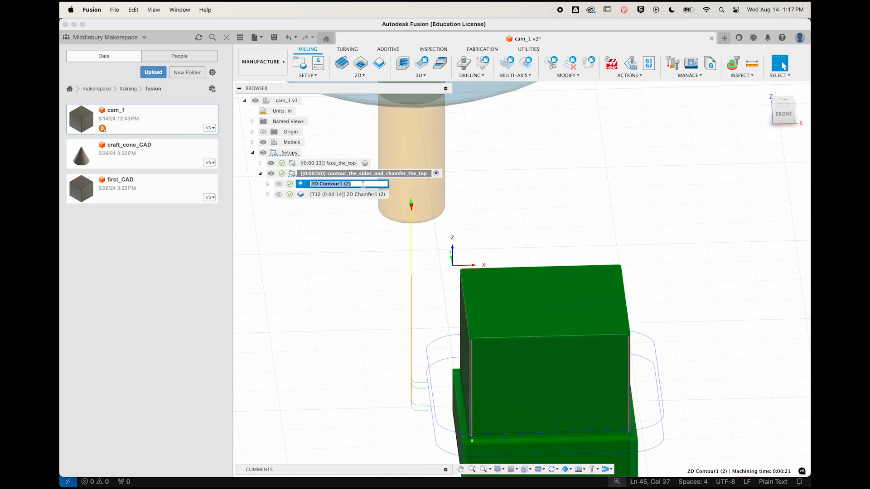
{"action": "type", "text": "contour_the_sides"}
{"action": "key", "text": "Return"}
{"action": "double_click", "coordinate": [368, 194]}
{"action": "type", "text": "chamfer_the_top"}
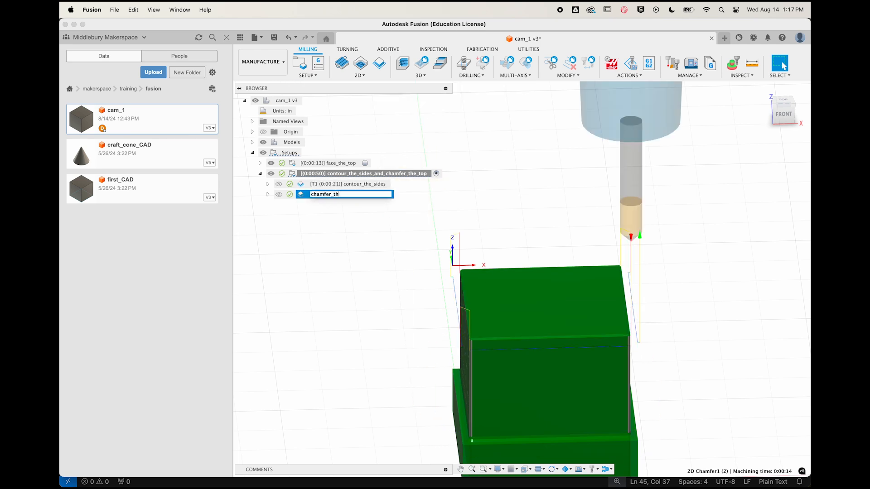
{"action": "key", "text": "Return"}
{"action": "left_click", "coordinate": [293, 173]}
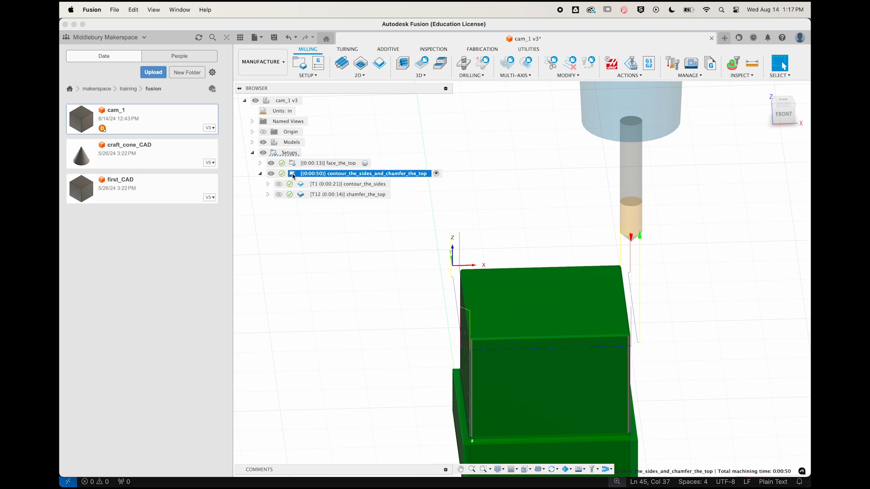
{"action": "right_click", "coordinate": [292, 174]}
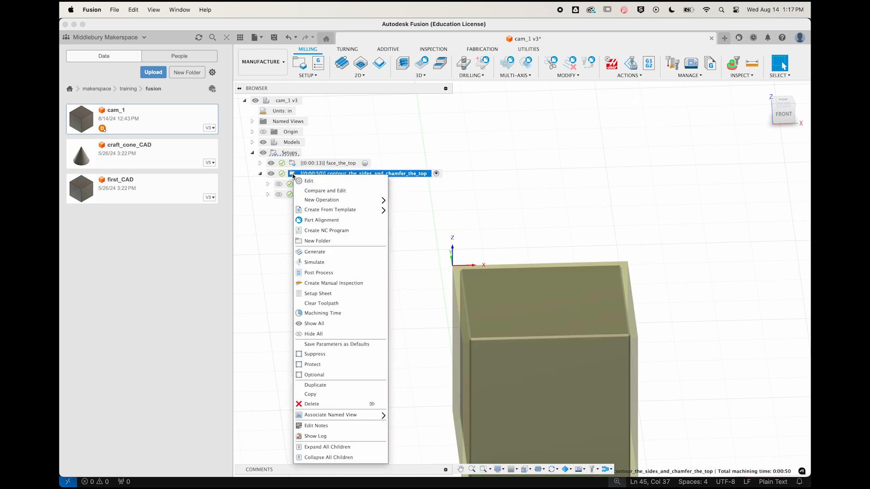
{"action": "left_click", "coordinate": [311, 273]}
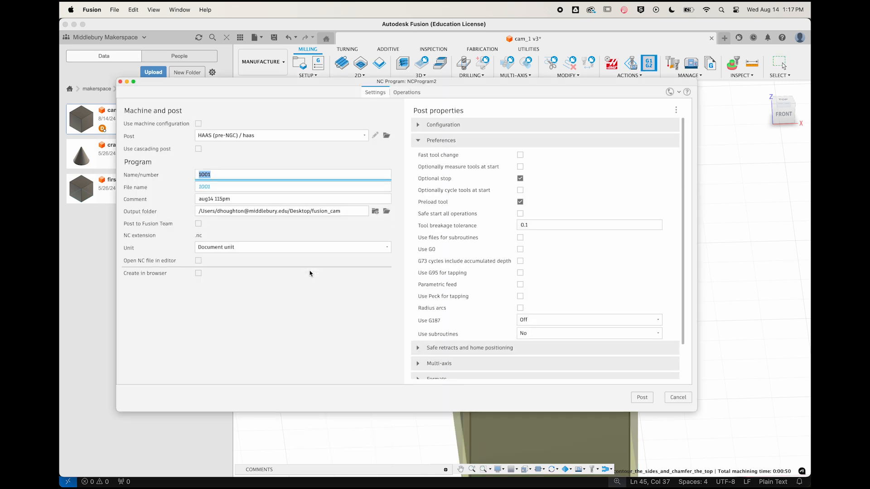
{"action": "left_click", "coordinate": [251, 175]}
{"action": "left_click", "coordinate": [678, 398]}
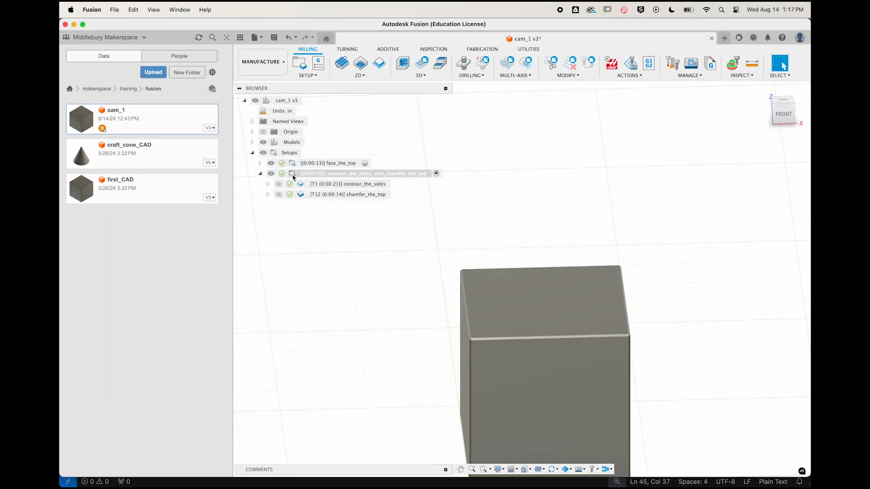
- Set the program name/number to 1002 in the post-process settings of the contour_the_sides_and_chamfer_the_top setup
{"action": "double_click", "coordinate": [353, 174]}
{"action": "left_click", "coordinate": [719, 154]}
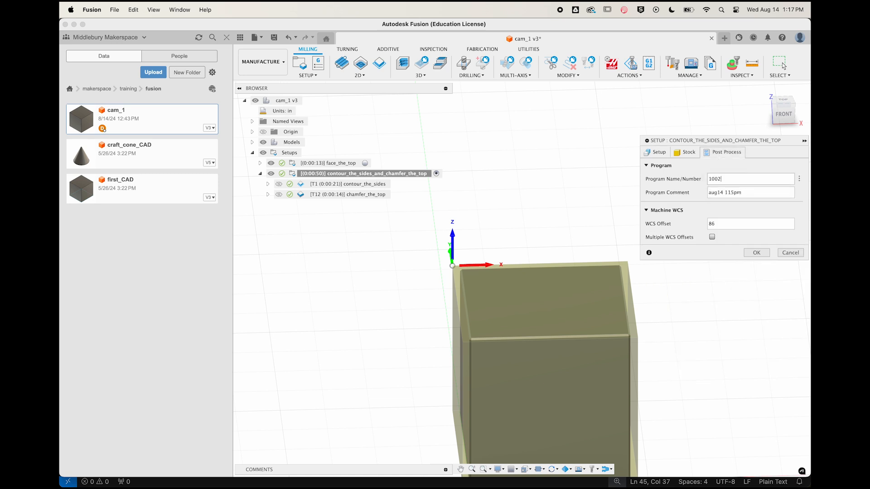
{"action": "left_click", "coordinate": [756, 253]}
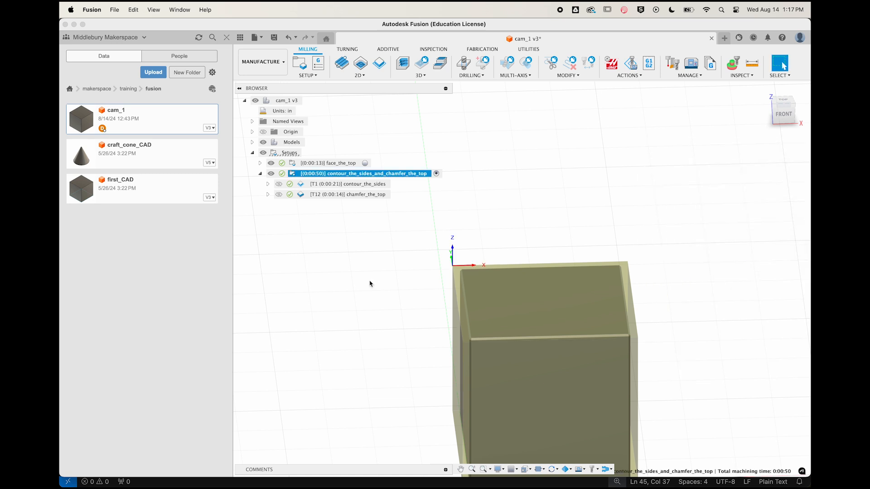
- Post-process the contour_the_sides_and_chamfer_the_top setup as NC program 1002 with the comment aug14 117pm
{"action": "right_click", "coordinate": [293, 179]}
{"action": "left_click", "coordinate": [323, 284]}
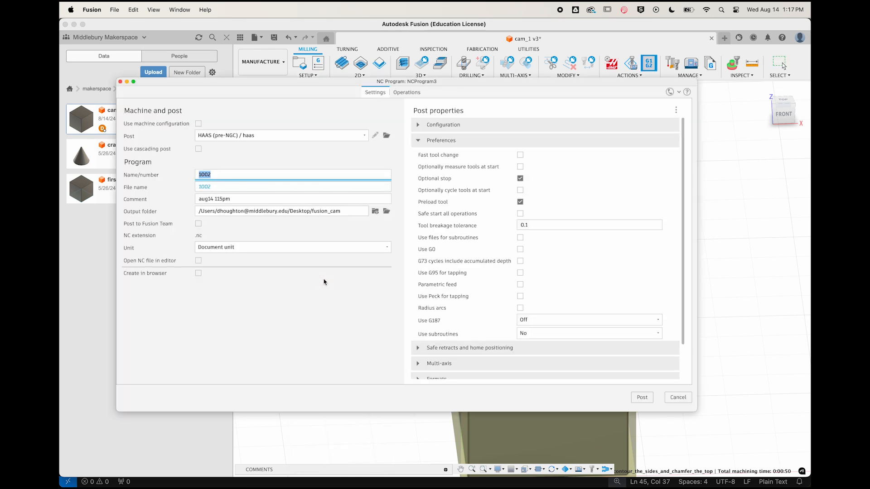
{"action": "left_click", "coordinate": [215, 176]}
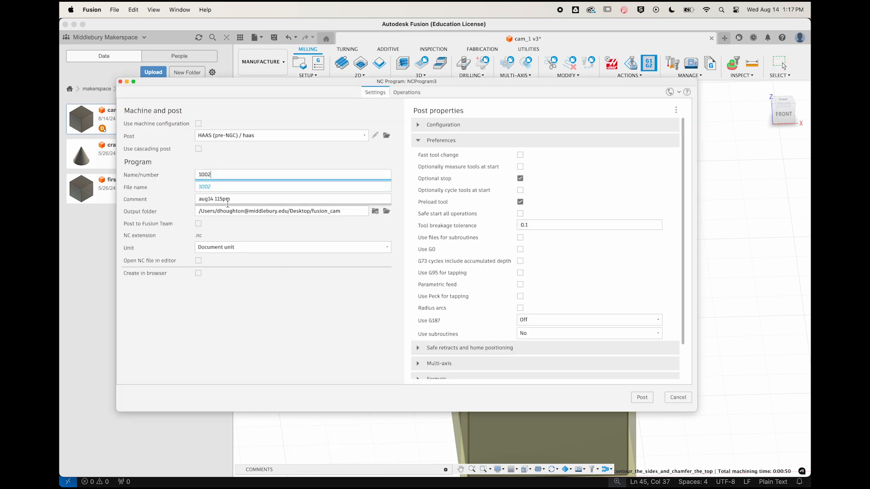
{"action": "left_click", "coordinate": [222, 199]}
{"action": "key", "text": "BackSpace"}
{"action": "type", "text": "7"}
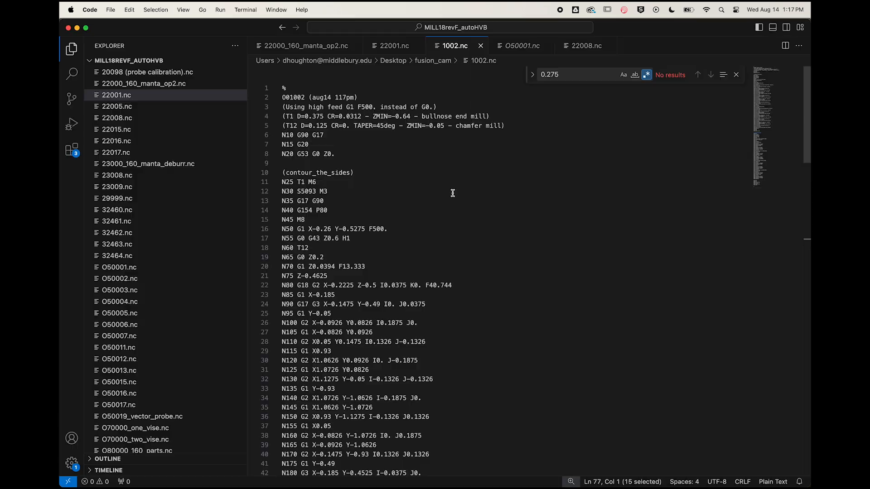
{"action": "left_click", "coordinate": [641, 398]}
- In the code editor, check the contour operation's name comment and tool T1's ZMIN depth in the reposted 1002.nc
{"action": "left_click_drag", "start_coordinate": [357, 173], "coordinate": [278, 173]}
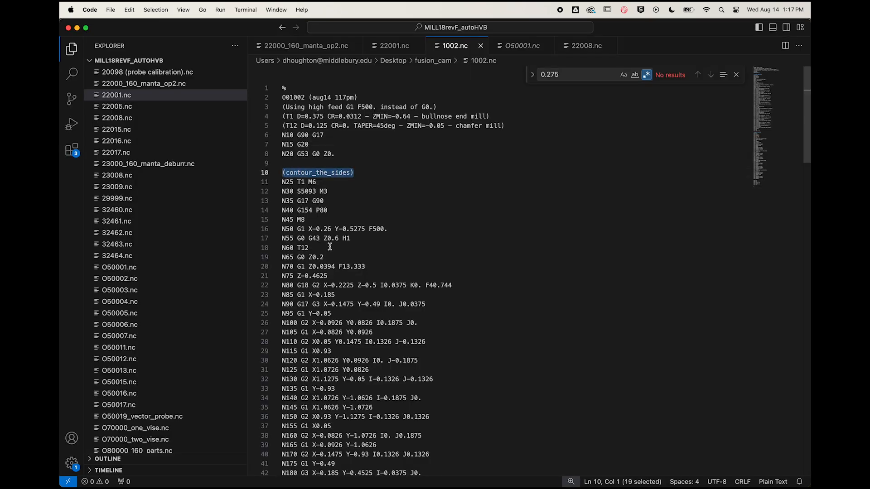
{"action": "scroll", "coordinate": [330, 246], "scroll_direction": "down", "scroll_amount": 1}
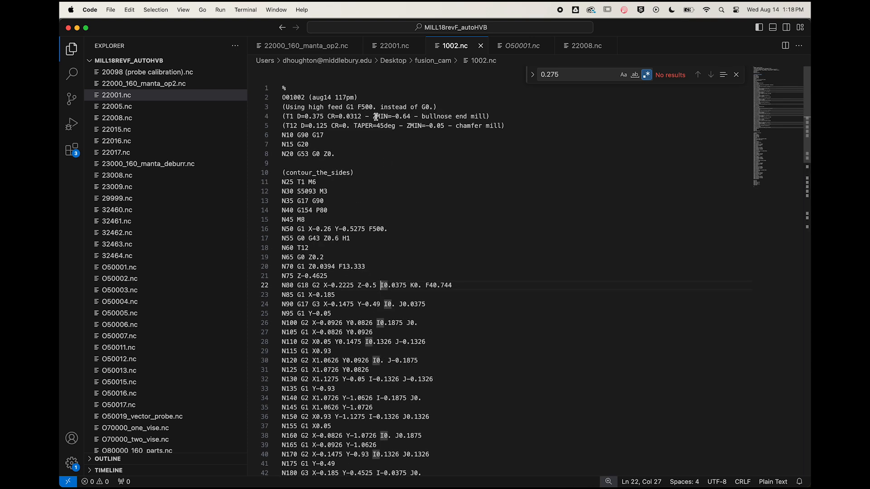
{"action": "left_click_drag", "start_coordinate": [373, 117], "coordinate": [418, 118]}
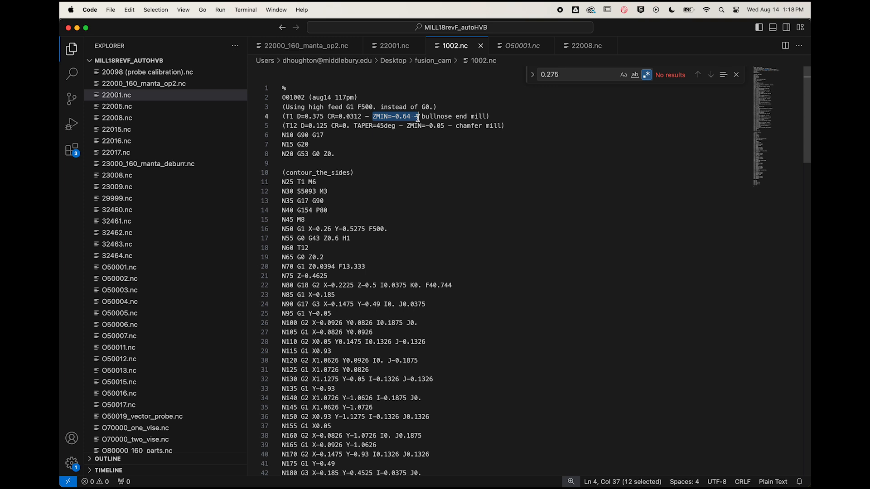
{"action": "left_click", "coordinate": [417, 118]}
- Search 1002.nc for the move to the contour's minimum depth, Z-0.64
{"action": "left_click_drag", "start_coordinate": [563, 74], "coordinate": [531, 75]}
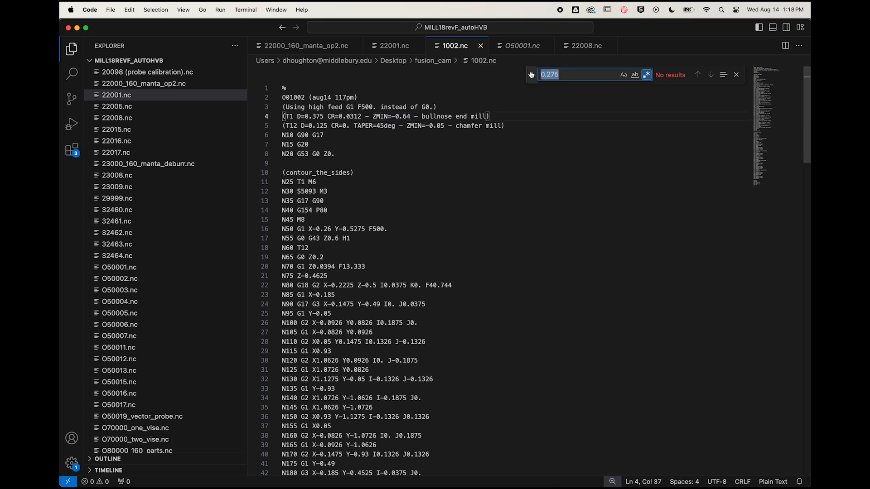
{"action": "type", "text": "Z-"}
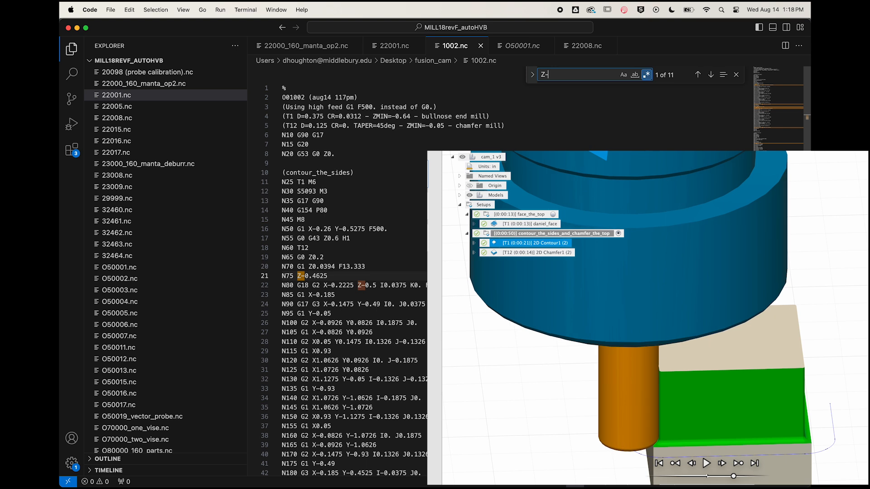
{"action": "type", "text": ".64"}
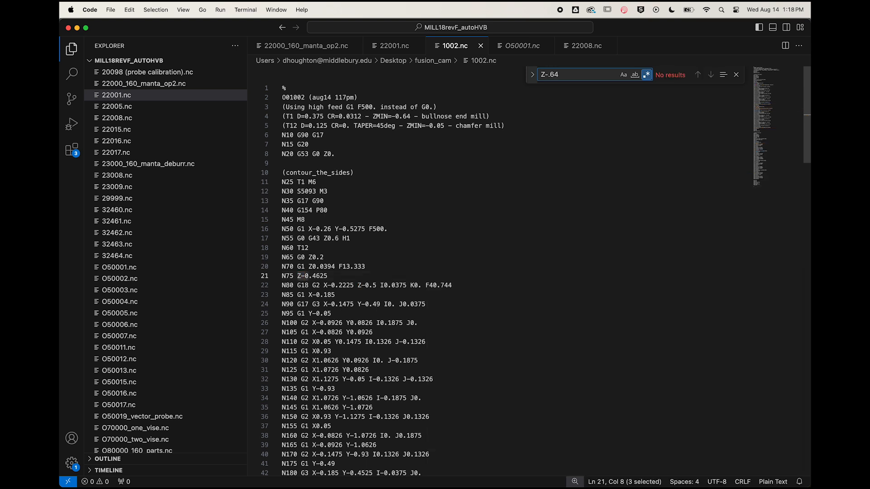
{"action": "key", "text": "Left"}
{"action": "key", "text": "Left"}
{"action": "key", "text": "Left"}
{"action": "type", "text": "0"}
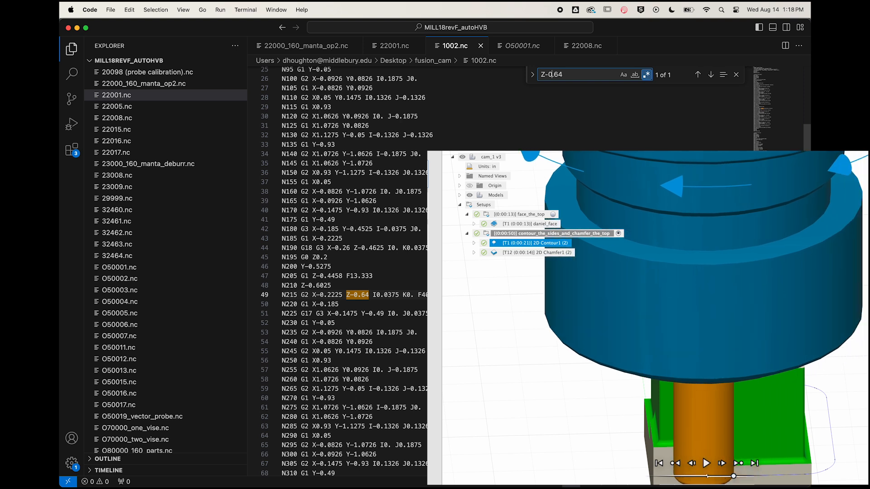
{"action": "key", "text": "BackSpace"}
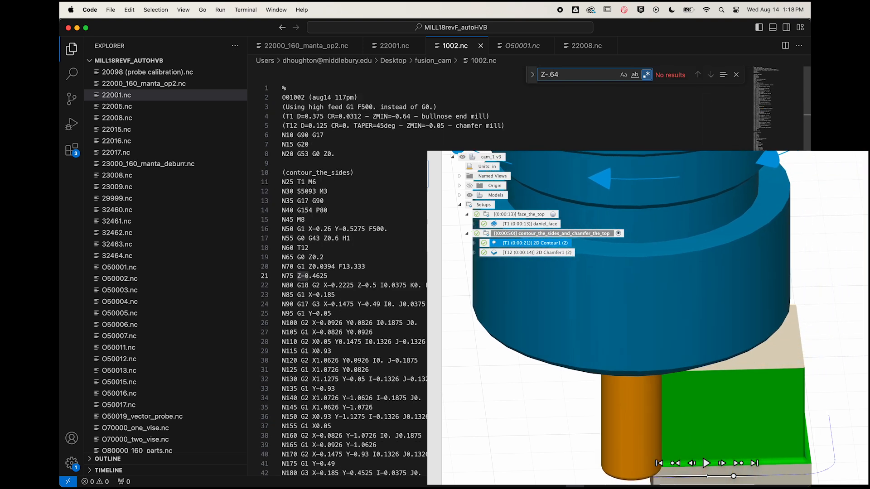
{"action": "type", "text": "0"}
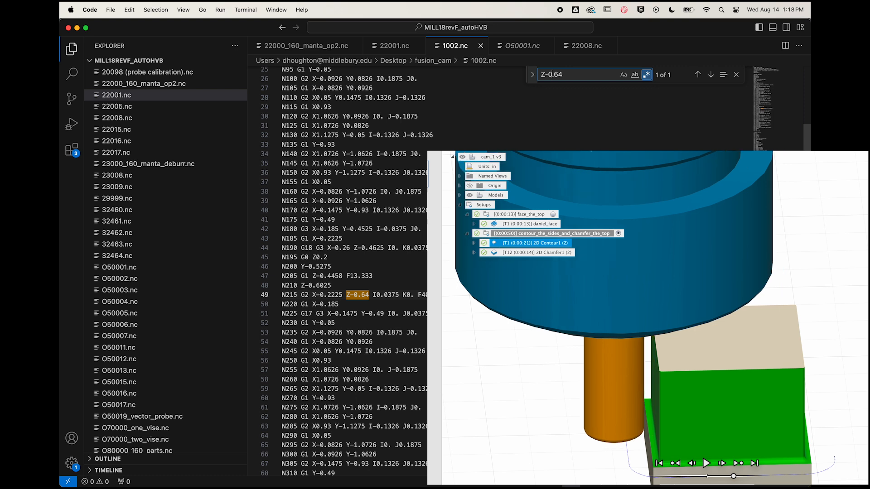
{"action": "key", "text": "BackSpace"}
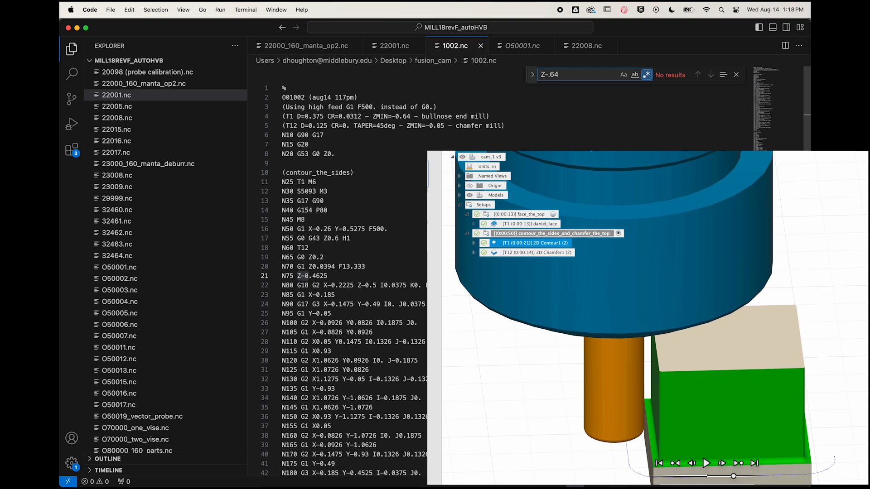
{"action": "type", "text": "0"}
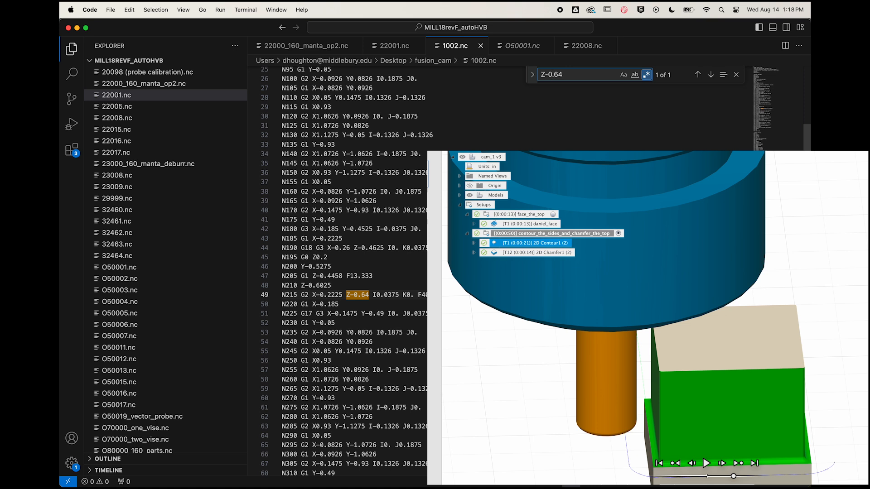
{"action": "key", "text": "BackSpace"}
{"action": "type", "text": "0"}
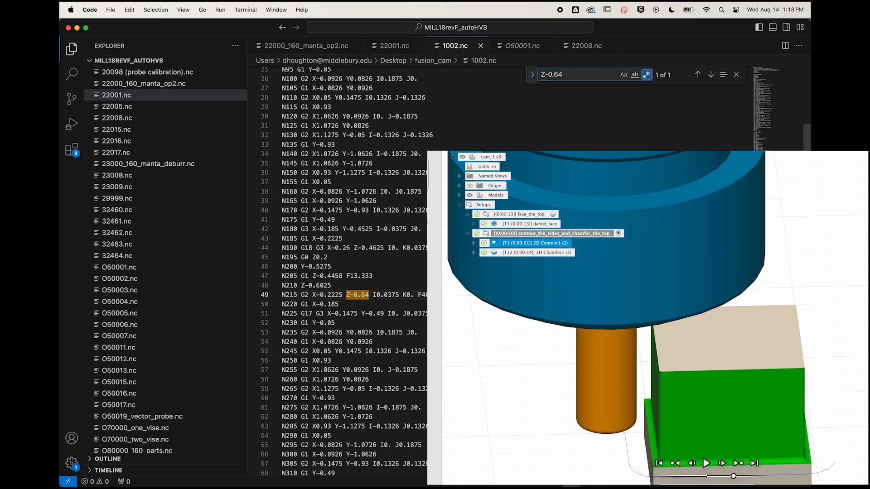
{"action": "key", "text": "BackSpace"}
{"action": "type", "text": "0"}
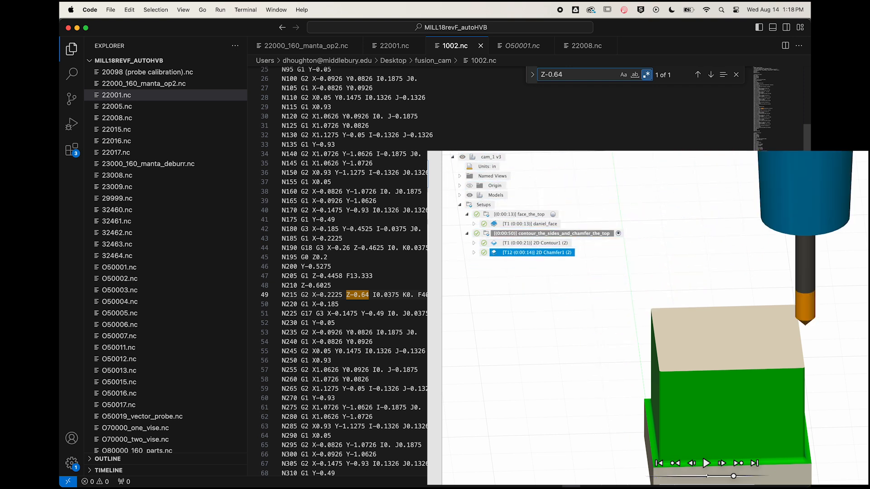
{"action": "key", "text": "BackSpace"}
{"action": "type", "text": "0"}
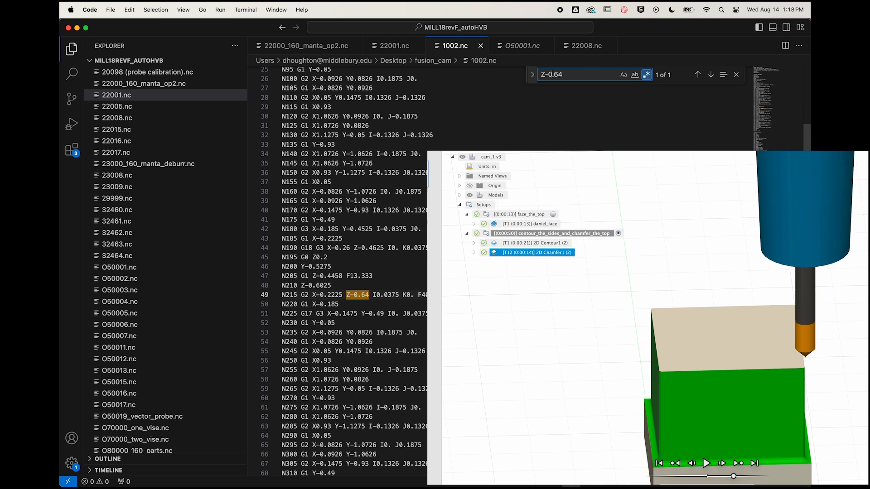